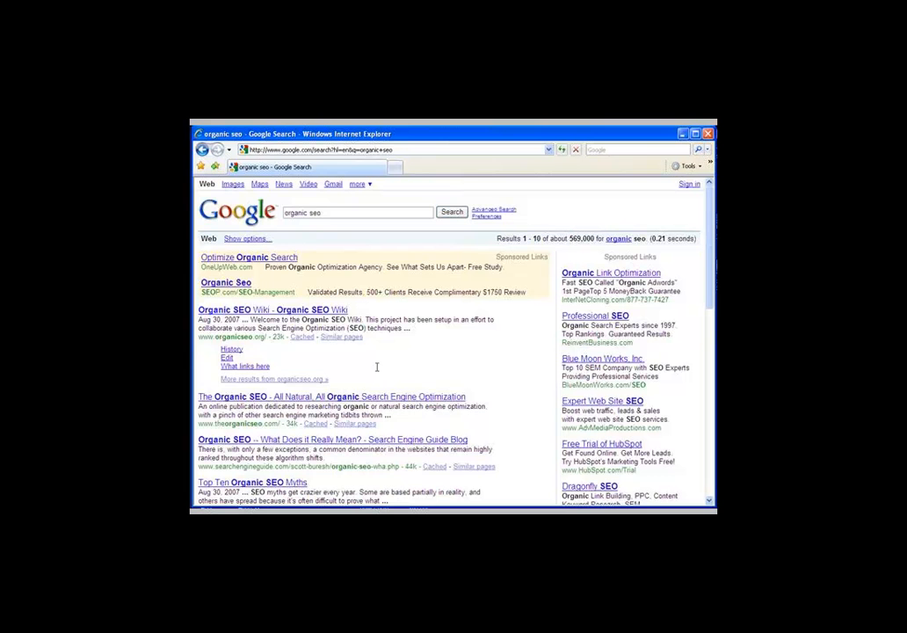
# Step: Highlight the first three organic results for "organic seo", and search Google for "search engine optimization"
pyautogui.tripleClick(483, 463)
pyautogui.moveTo(483, 463); pyautogui.dragTo(394, 340)
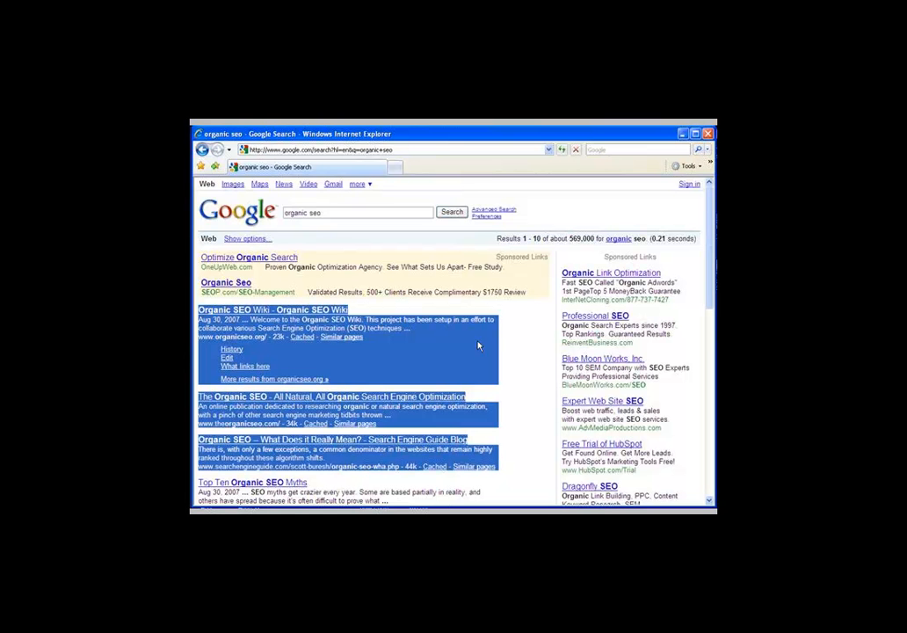
pyautogui.hotkey('alt', 'Left')
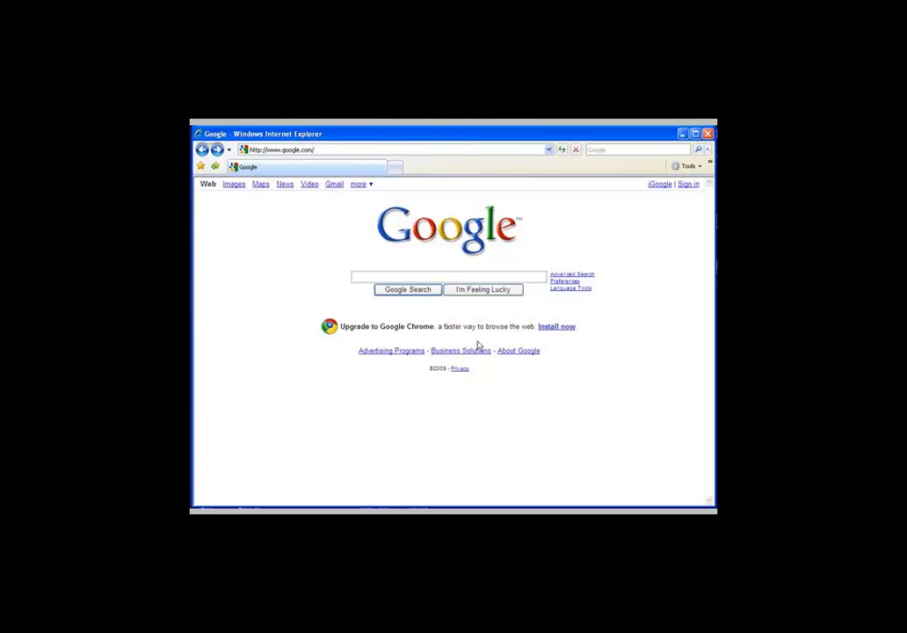
pyautogui.write('search engine optimization')
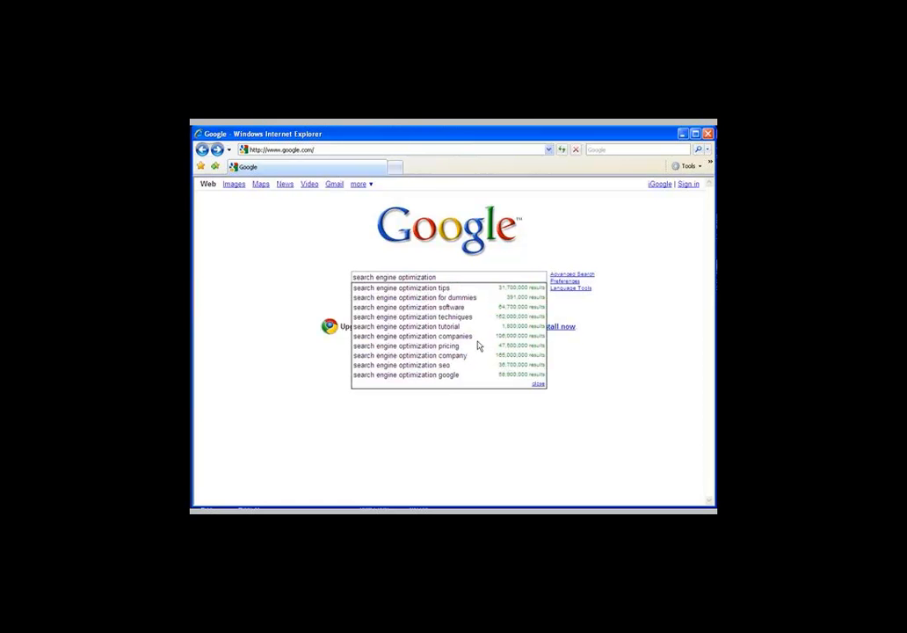
pyautogui.press('Return')
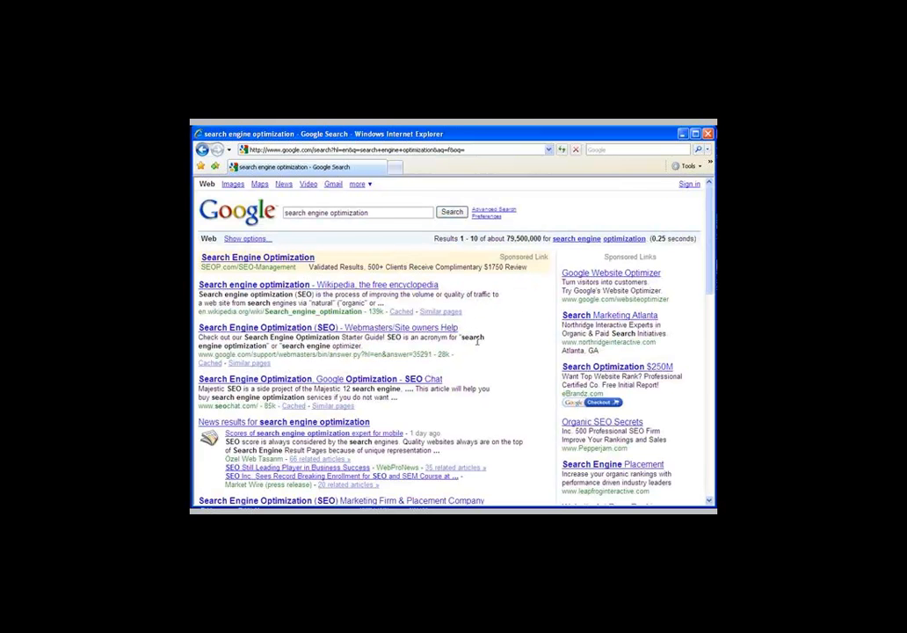
pyautogui.scroll(-3, 478, 342)
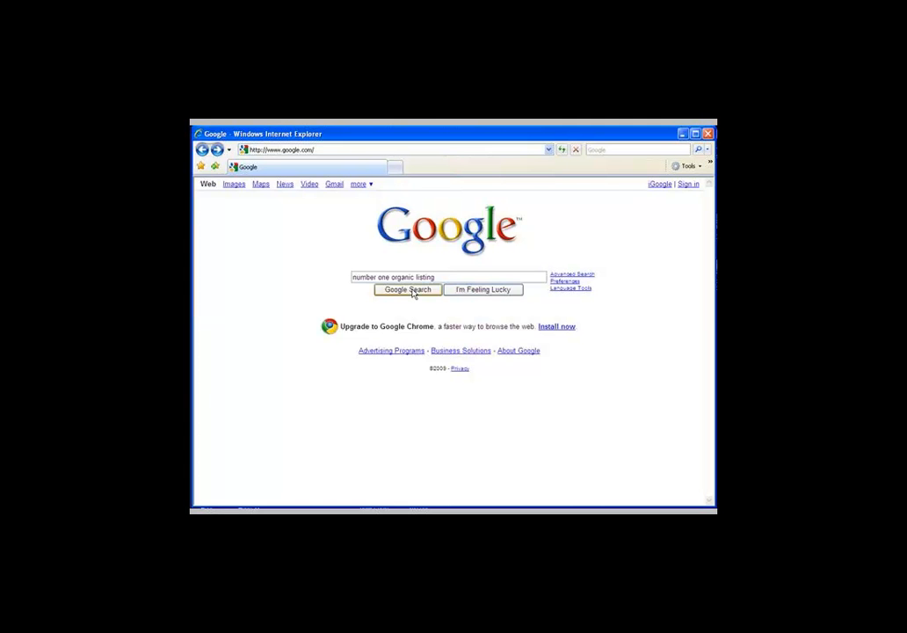
# Step: Search Google for "number one organic listing" and highlight individual organic results
pyautogui.click(409, 291)
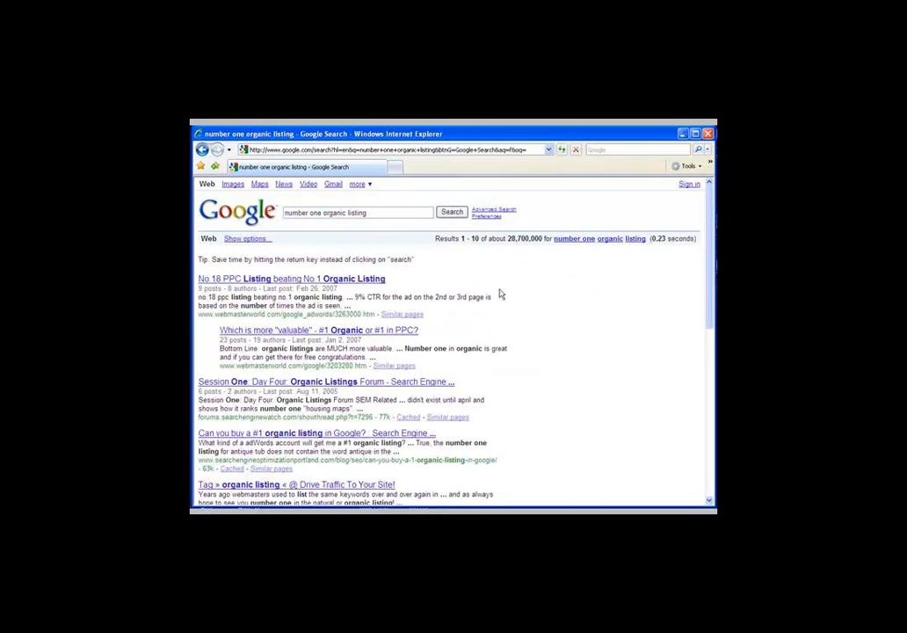
pyautogui.moveTo(432, 318); pyautogui.dragTo(198, 275)
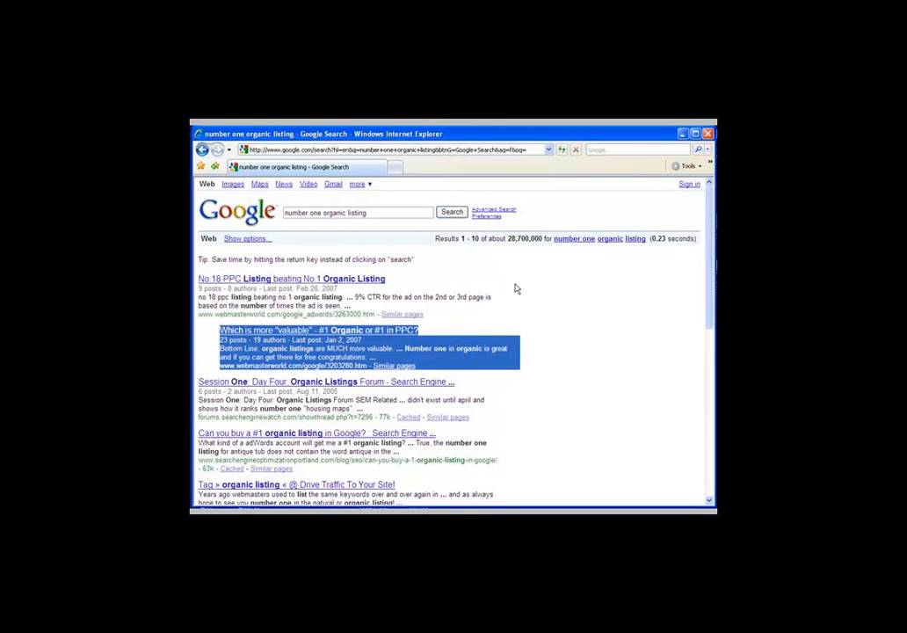
pyautogui.moveTo(488, 420); pyautogui.dragTo(199, 380)
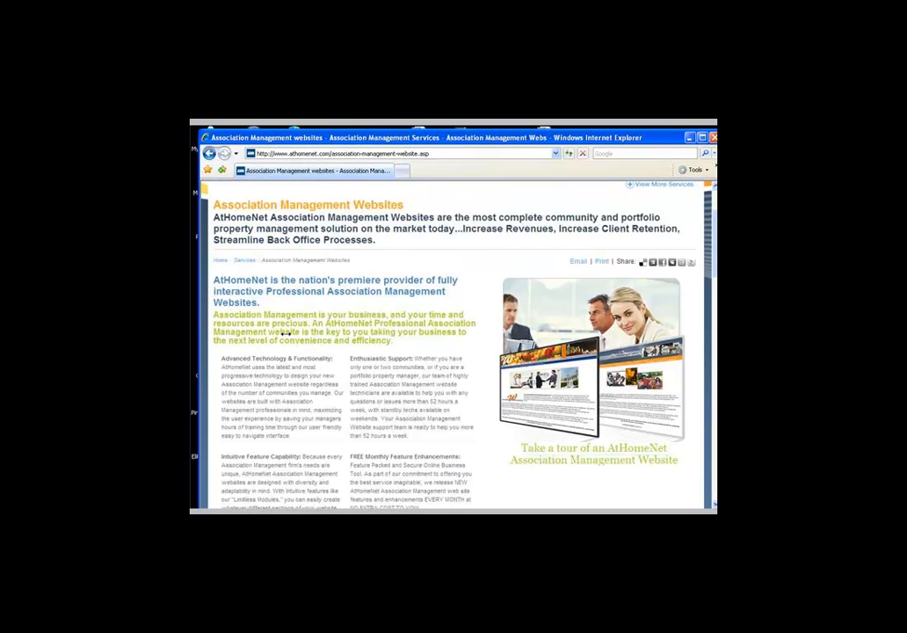
# Step: Open the Communities module for editing on the Westbrook Management site and highlight the meta field labels in its advanced settings
pyautogui.moveTo(714, 251); pyautogui.dragTo(713, 361)
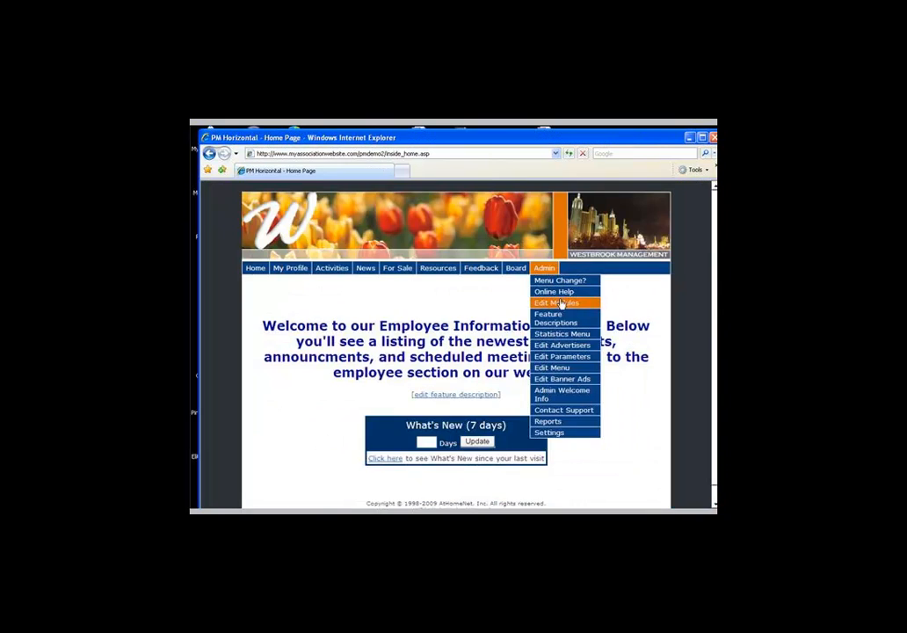
pyautogui.click(563, 304)
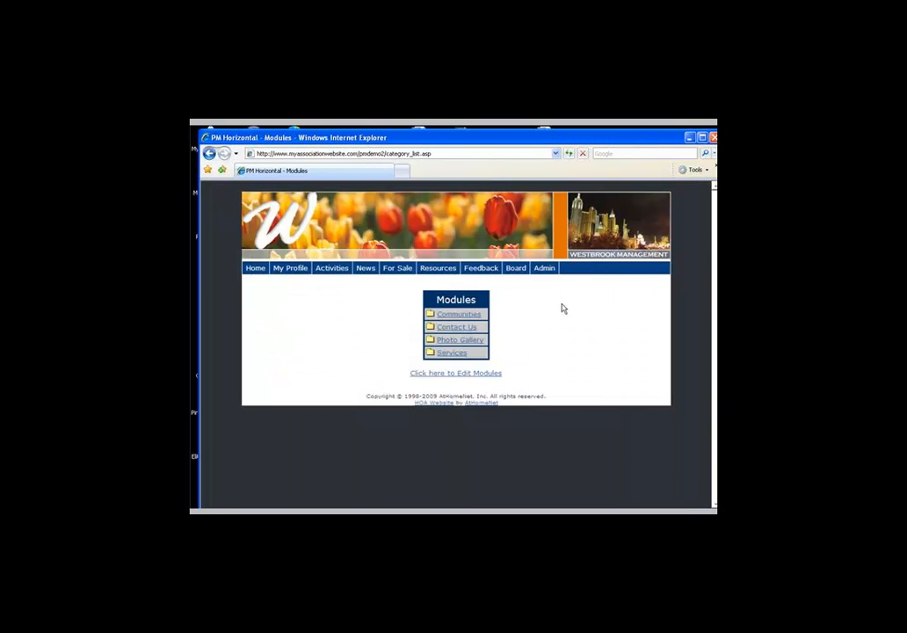
pyautogui.click(468, 318)
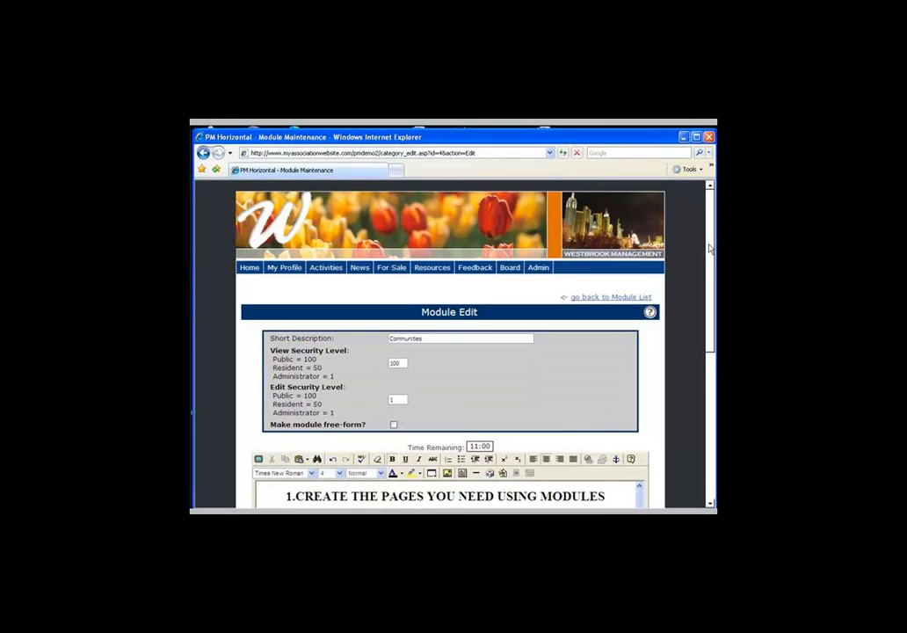
pyautogui.moveTo(710, 249); pyautogui.dragTo(710, 345)
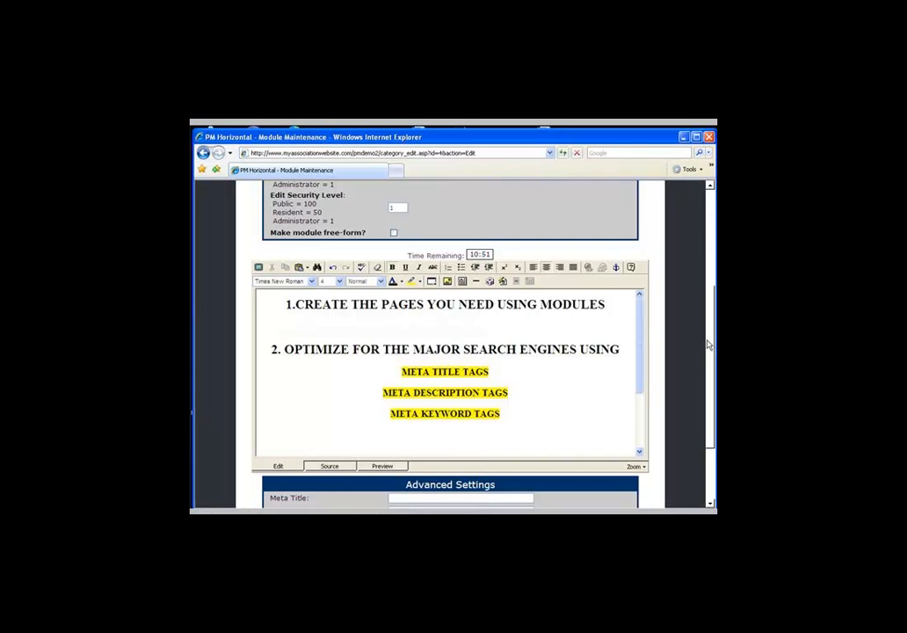
pyautogui.moveTo(710, 342); pyautogui.dragTo(710, 394)
pyautogui.moveTo(332, 424); pyautogui.dragTo(273, 396)
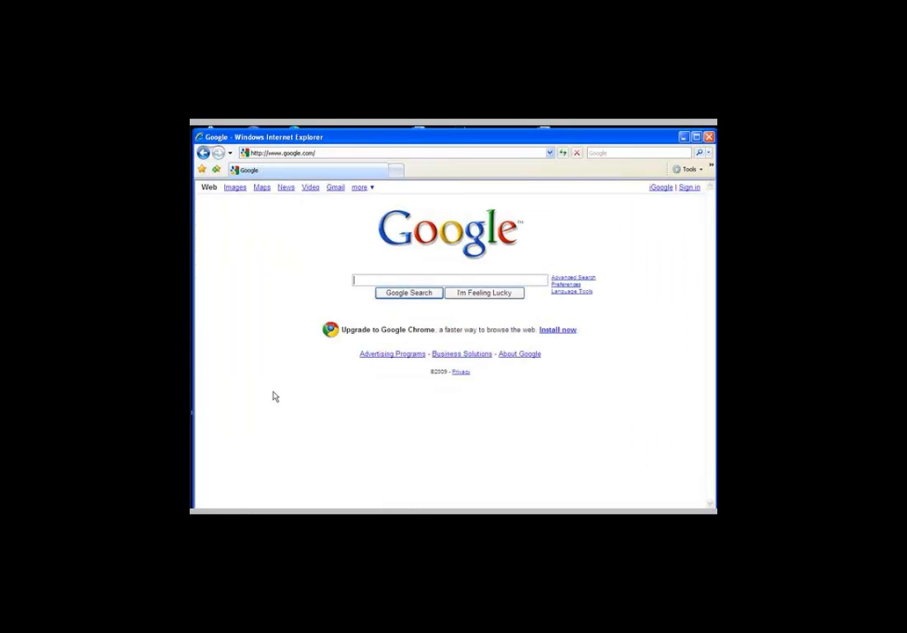
# Step: Enter "I need to find YOUR WEBSITE" as a Google query, and highlight the introductory text on the Westbrook Management home page
pyautogui.write('I need to find YOUR WEBSITE')
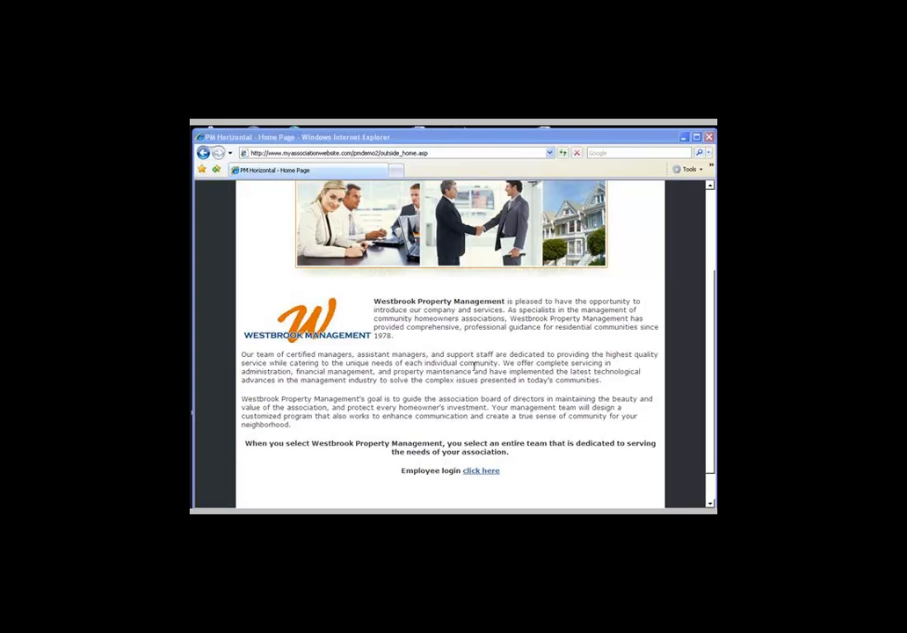
pyautogui.moveTo(603, 381); pyautogui.dragTo(373, 302)
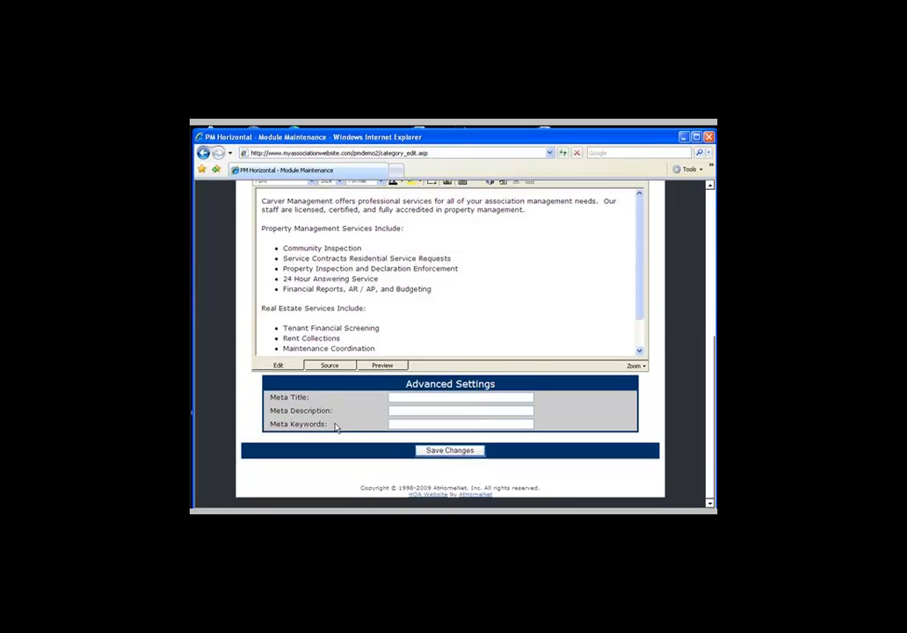
# Step: Highlight the Services module's meta field labels, and examine the description and keywords meta tags in the home page's source code
pyautogui.moveTo(325, 425); pyautogui.dragTo(255, 388)
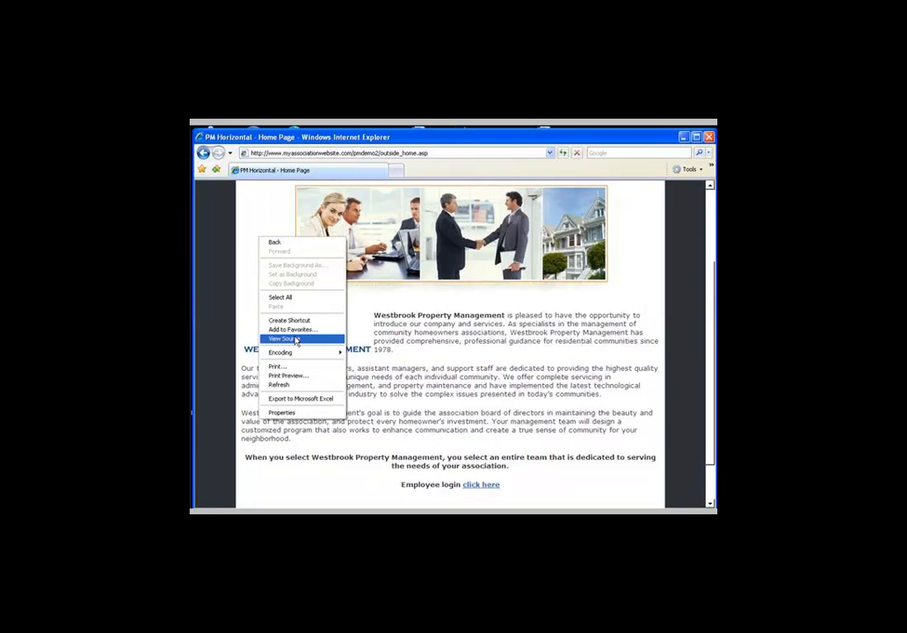
pyautogui.click(286, 338)
pyautogui.moveTo(200, 202); pyautogui.dragTo(362, 222)
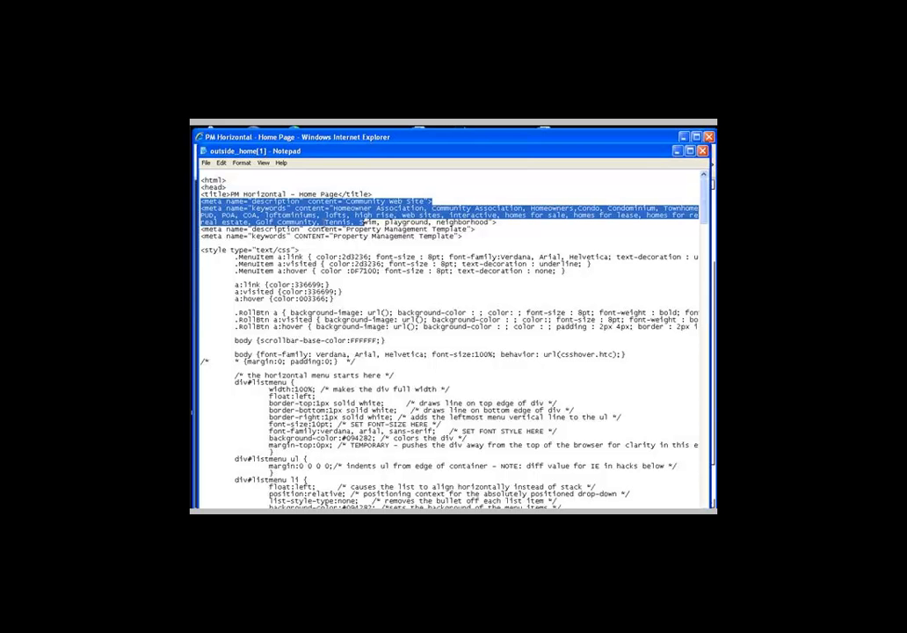
pyautogui.moveTo(489, 221); pyautogui.dragTo(249, 220)
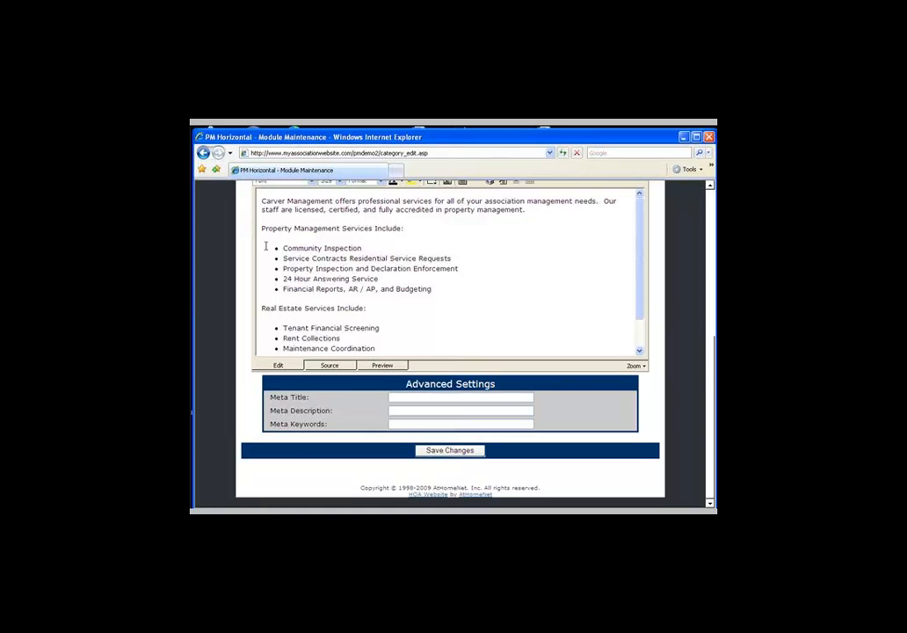
pyautogui.moveTo(329, 424); pyautogui.dragTo(387, 380)
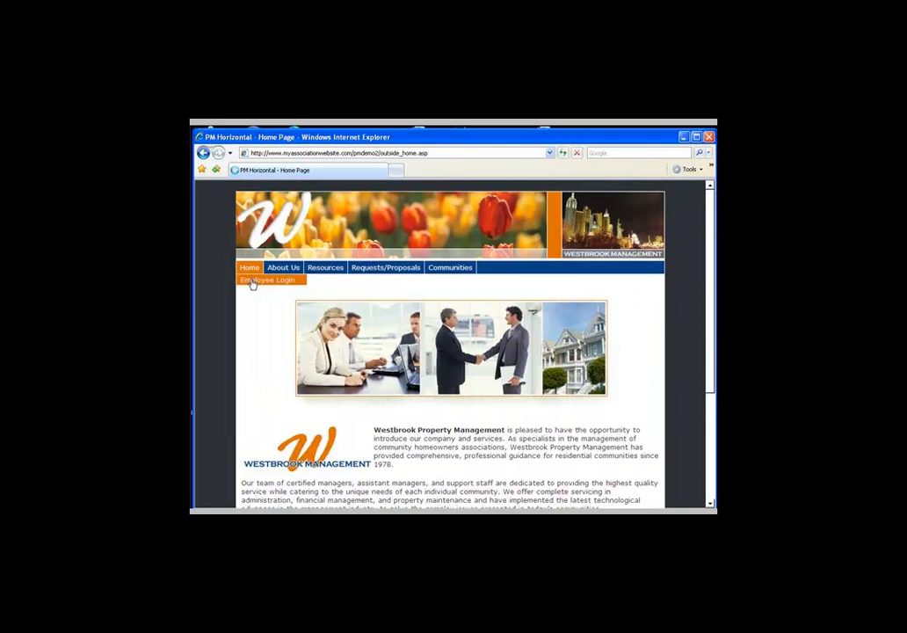
# Step: Enter the employee section of the Westbrook site and open the Services module for editing, down to its advanced settings
pyautogui.click(253, 280)
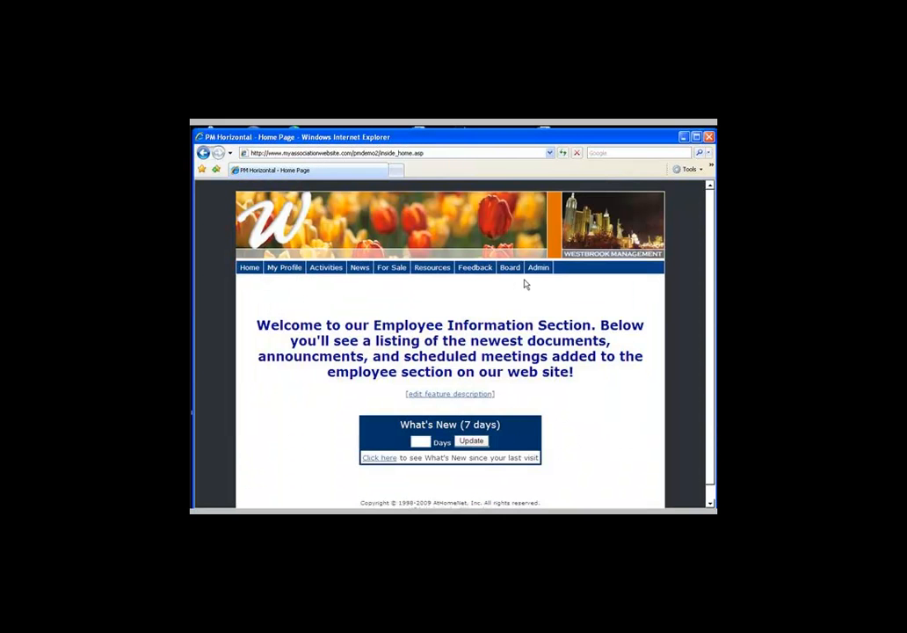
pyautogui.moveTo(539, 272)
pyautogui.click(547, 302)
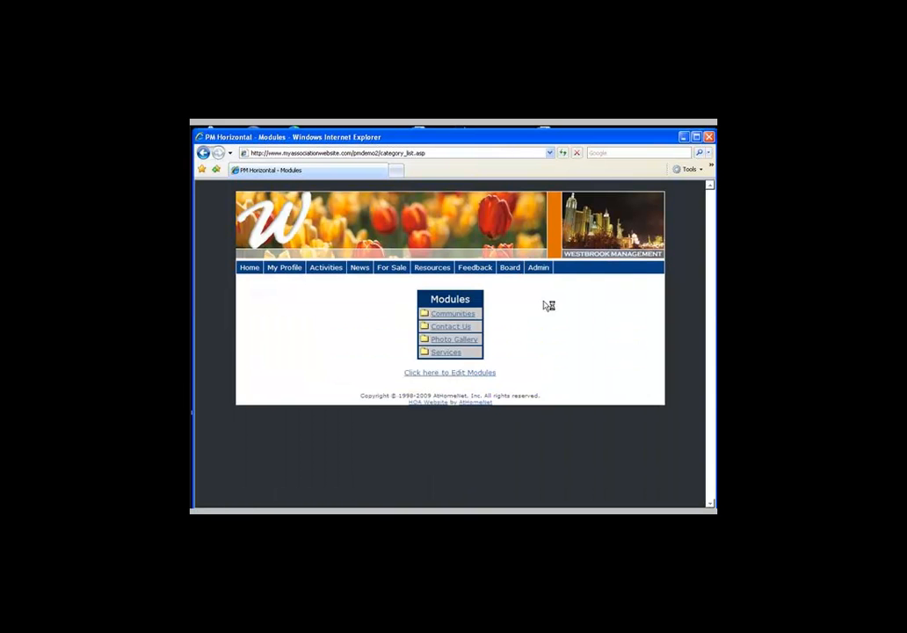
pyautogui.click(485, 372)
pyautogui.click(436, 362)
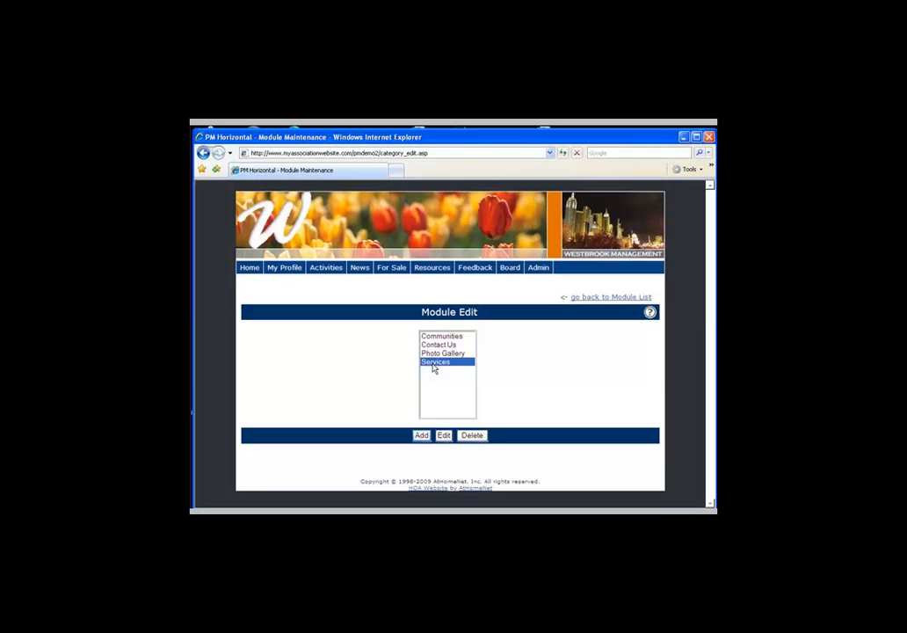
pyautogui.click(444, 436)
pyautogui.moveTo(711, 256); pyautogui.dragTo(708, 403)
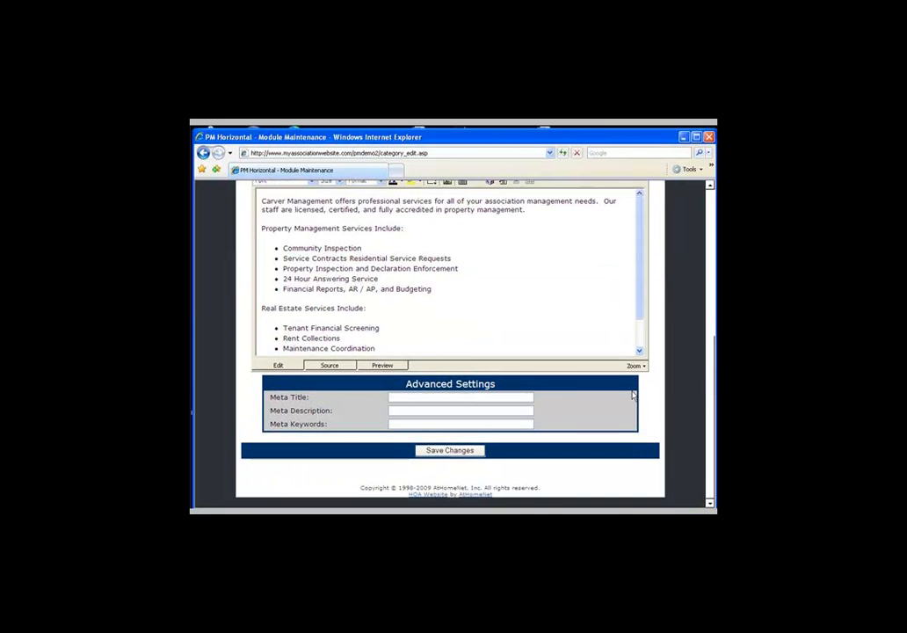
# Step: Highlight the Advanced Settings heading and the Meta Title, Meta Description and Meta Keywords labels one by one
pyautogui.moveTo(505, 384); pyautogui.dragTo(415, 384)
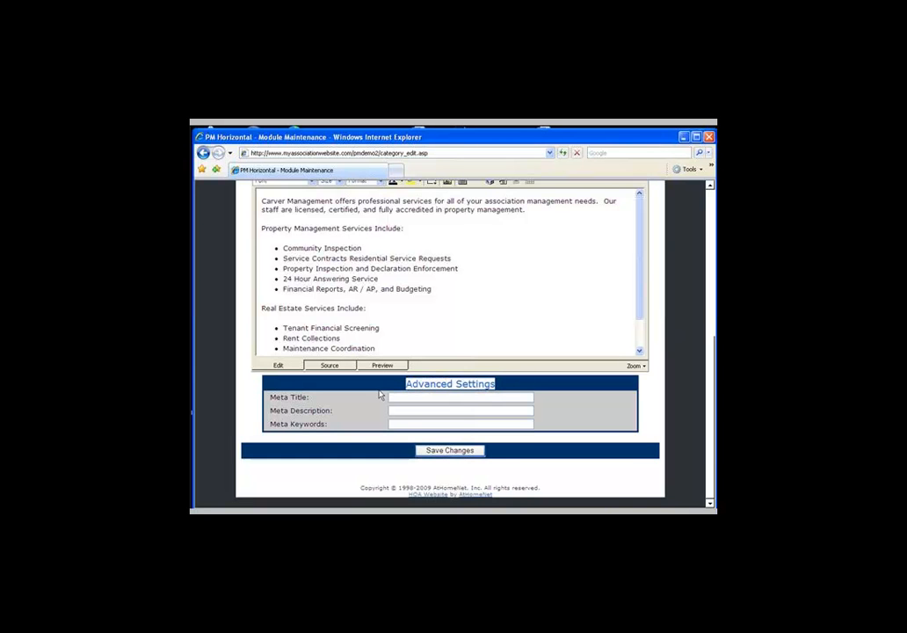
pyautogui.moveTo(309, 399); pyautogui.dragTo(273, 400)
pyautogui.moveTo(336, 411); pyautogui.dragTo(270, 411)
pyautogui.moveTo(335, 425); pyautogui.dragTo(282, 425)
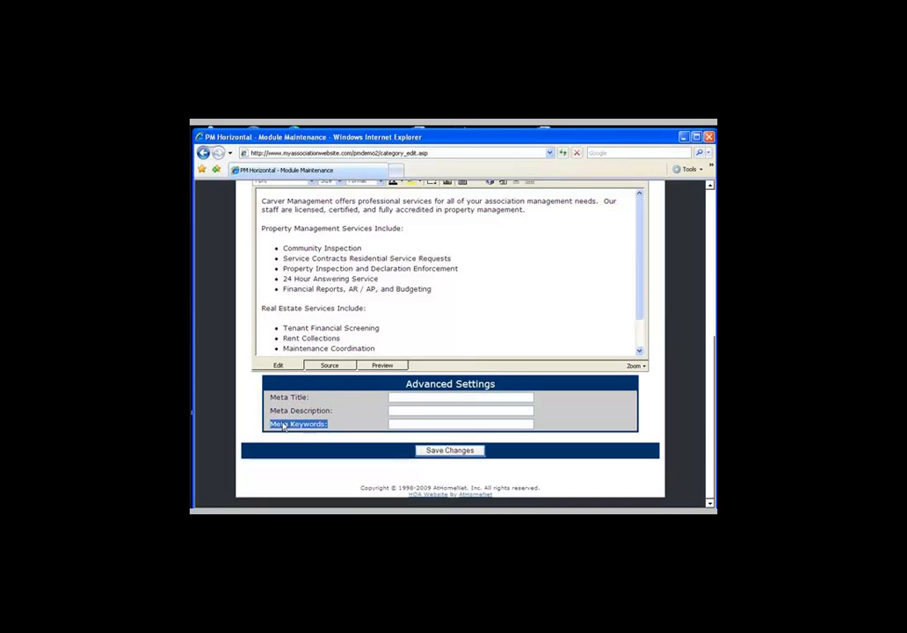
pyautogui.tripleClick(293, 396)
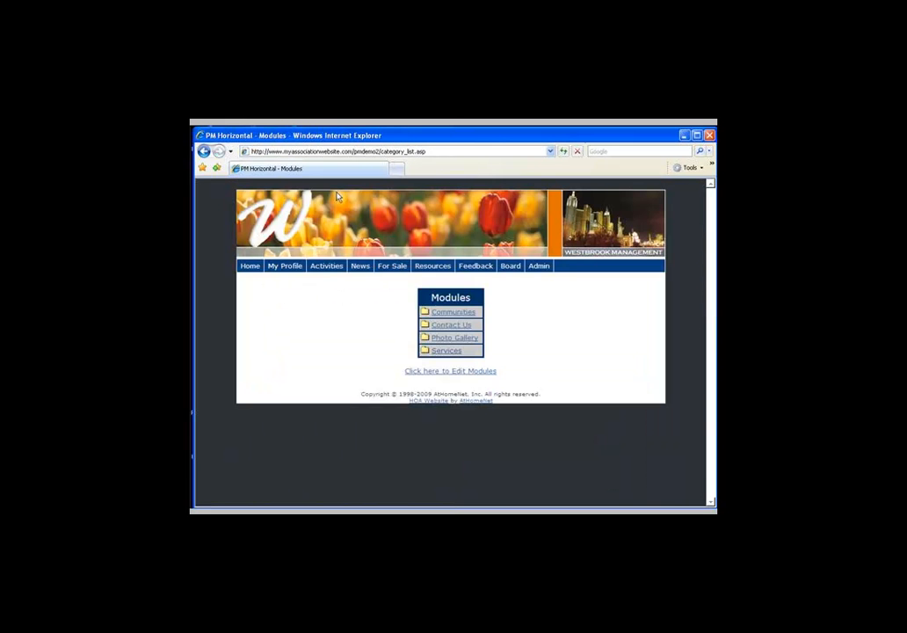
# Step: Open the Services module page and look through its property management and real estate service lists
pyautogui.click(446, 352)
pyautogui.scroll(-1, 448, 355)
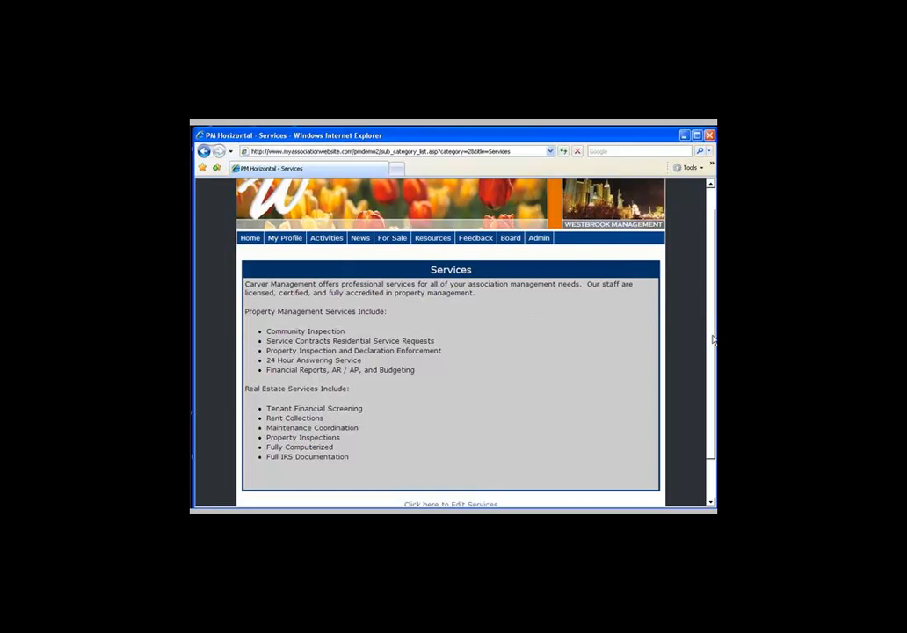
pyautogui.moveTo(713, 335); pyautogui.dragTo(713, 351)
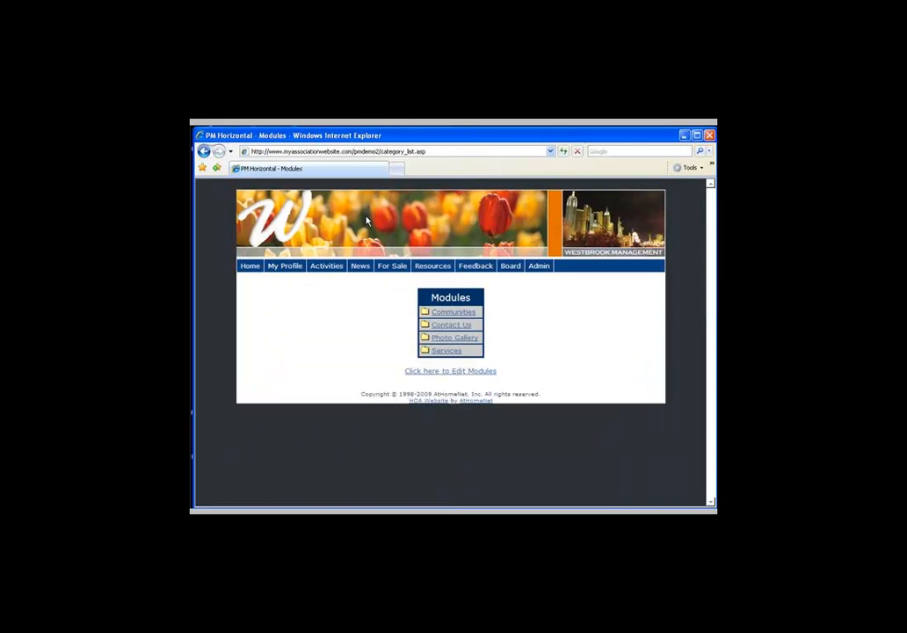
# Step: Open the Communities module for editing and select its meta title text, "Westbrook Management- Visit Our Websites"
pyautogui.click(455, 312)
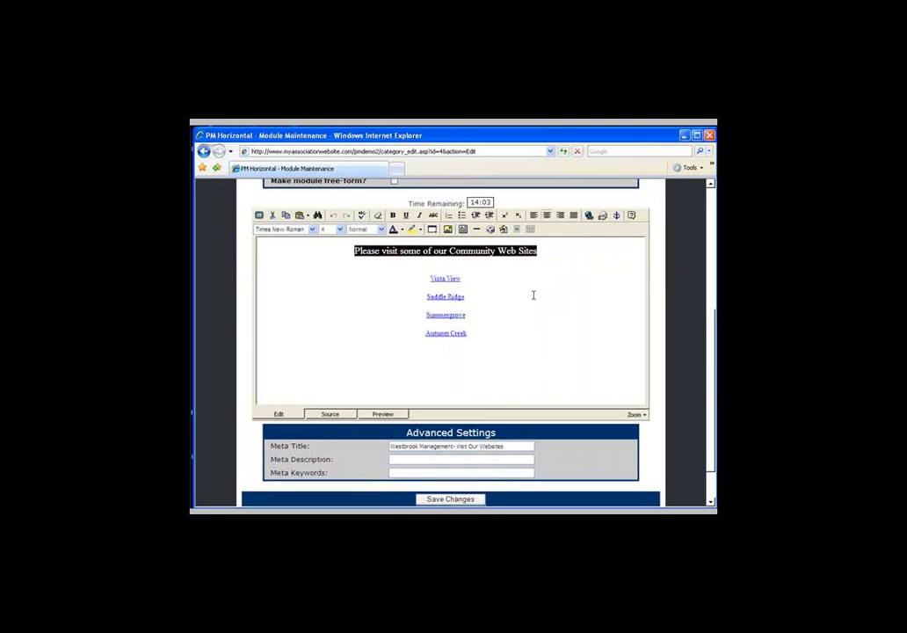
pyautogui.click(495, 445)
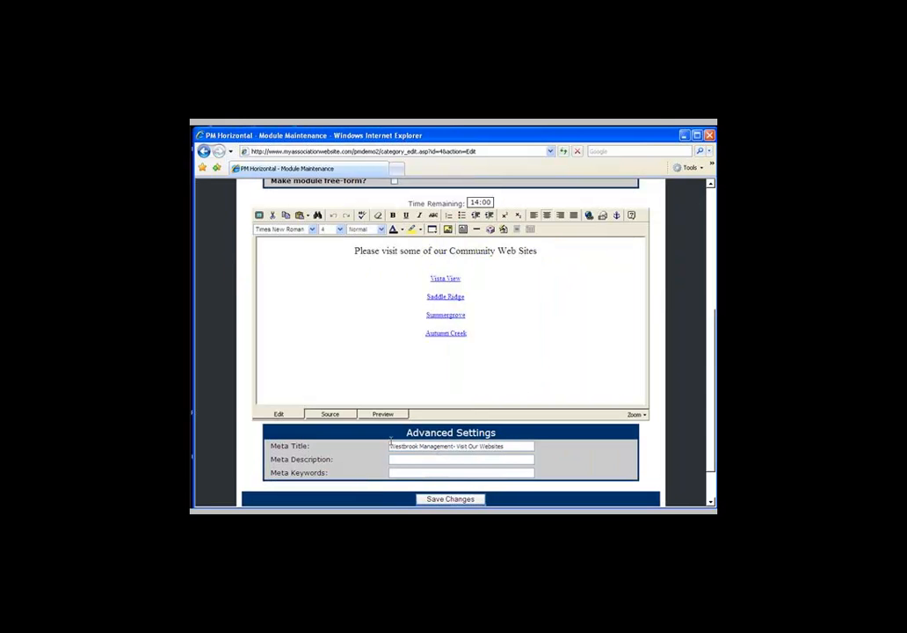
pyautogui.moveTo(497, 447); pyautogui.dragTo(392, 449)
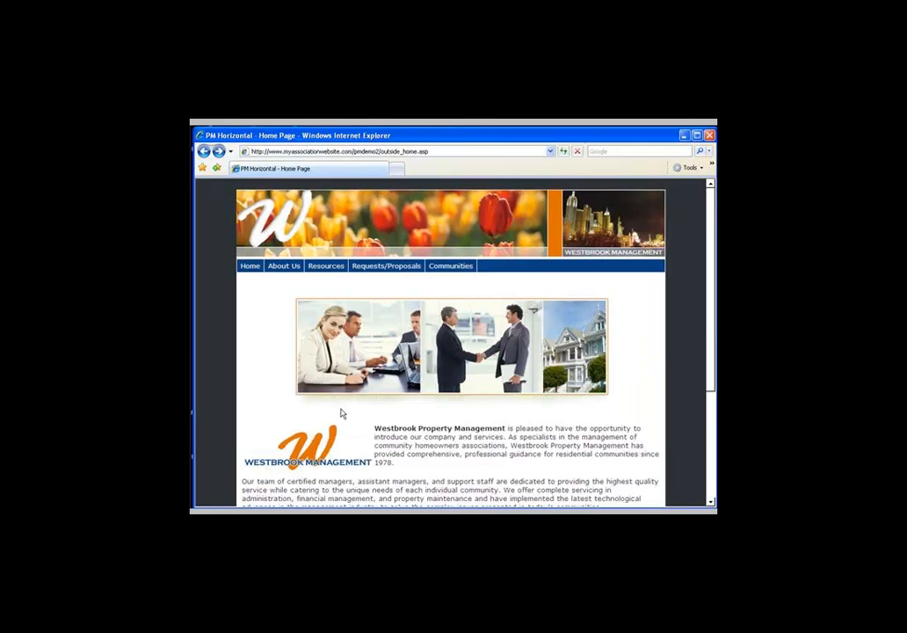
# Step: Open the Services module for editing from the employee section and select the text in its meta description
pyautogui.scroll(-1, 341, 413)
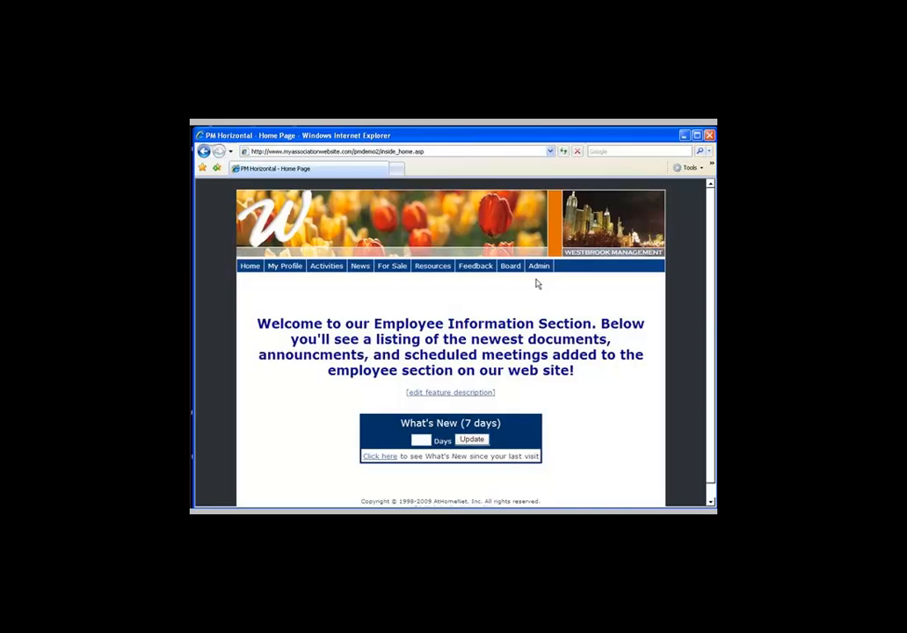
pyautogui.moveTo(539, 264)
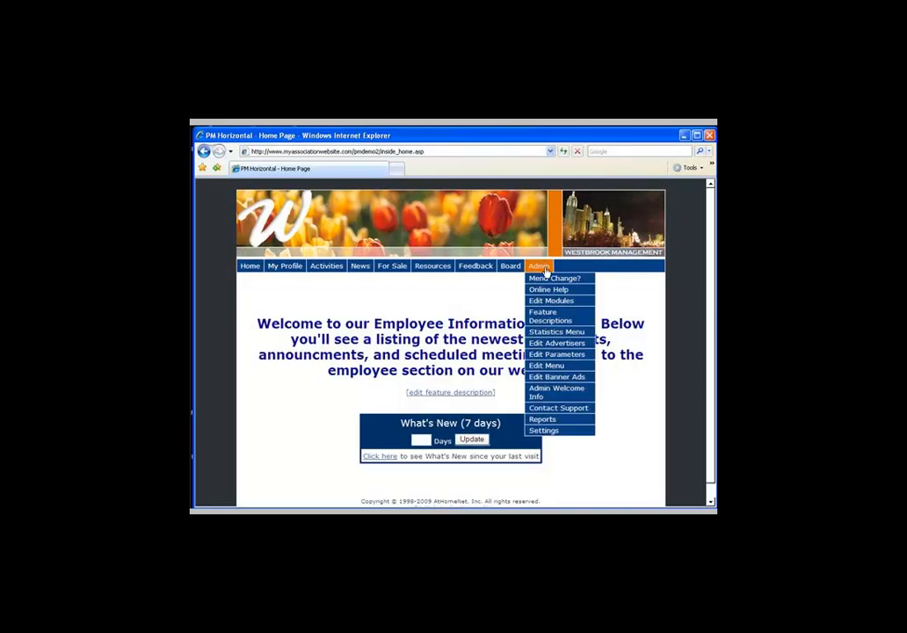
pyautogui.click(551, 300)
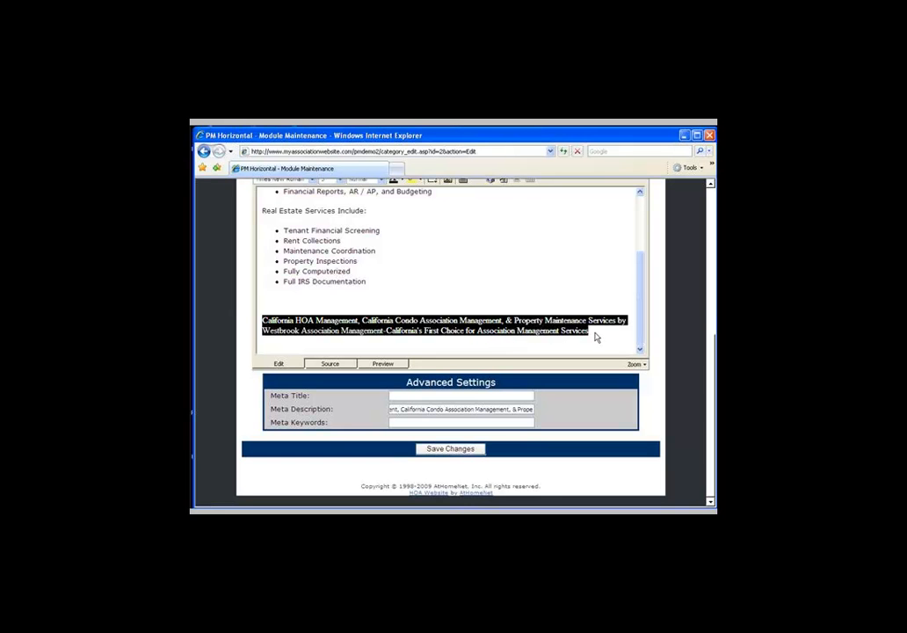
pyautogui.moveTo(470, 410); pyautogui.dragTo(354, 407)
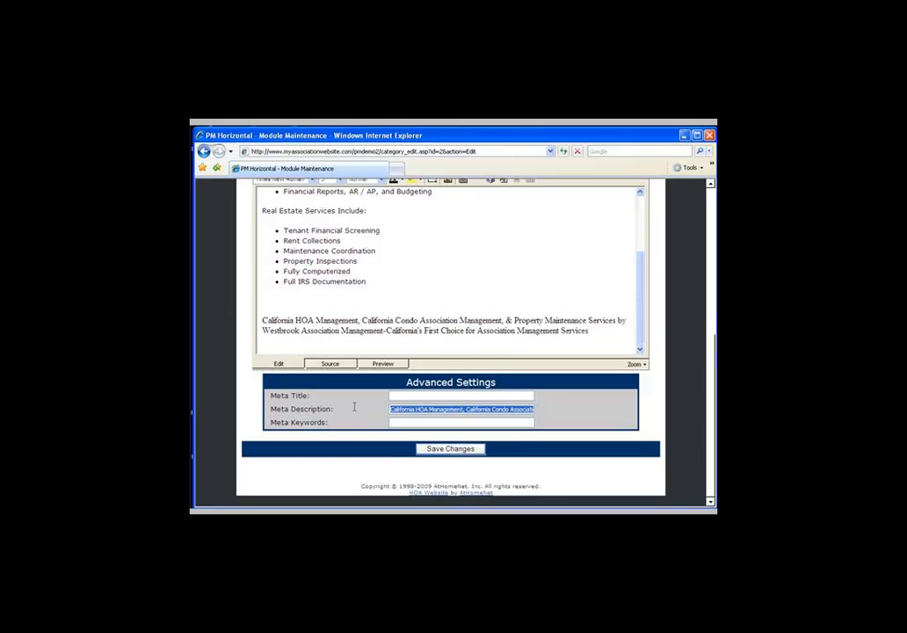
# Step: Select the closing California HOA Management paragraph in the Services content, and view the home page's source meta tags in Notepad
pyautogui.click(524, 325)
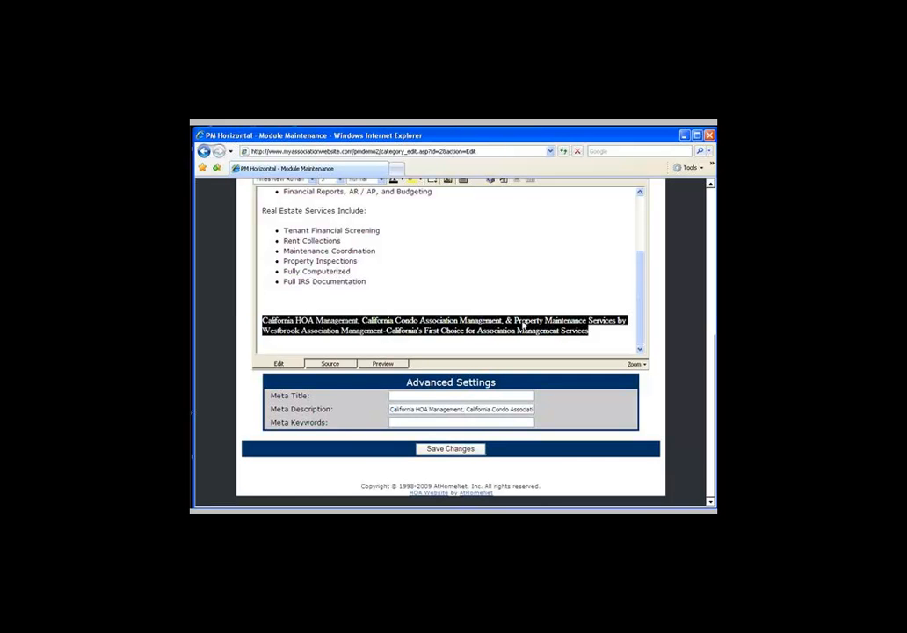
pyautogui.hotkey('alt', 'Tab')
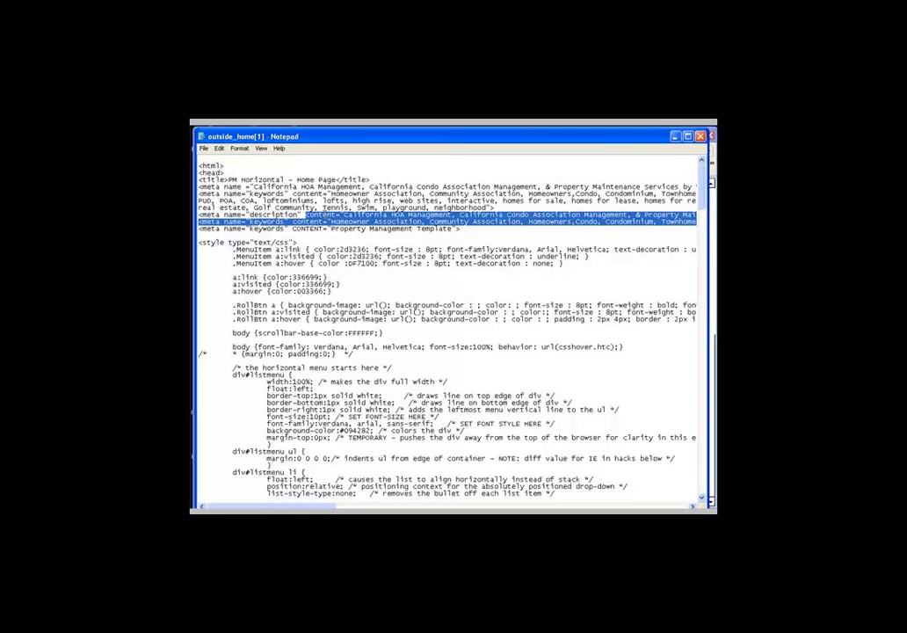
pyautogui.click(700, 137)
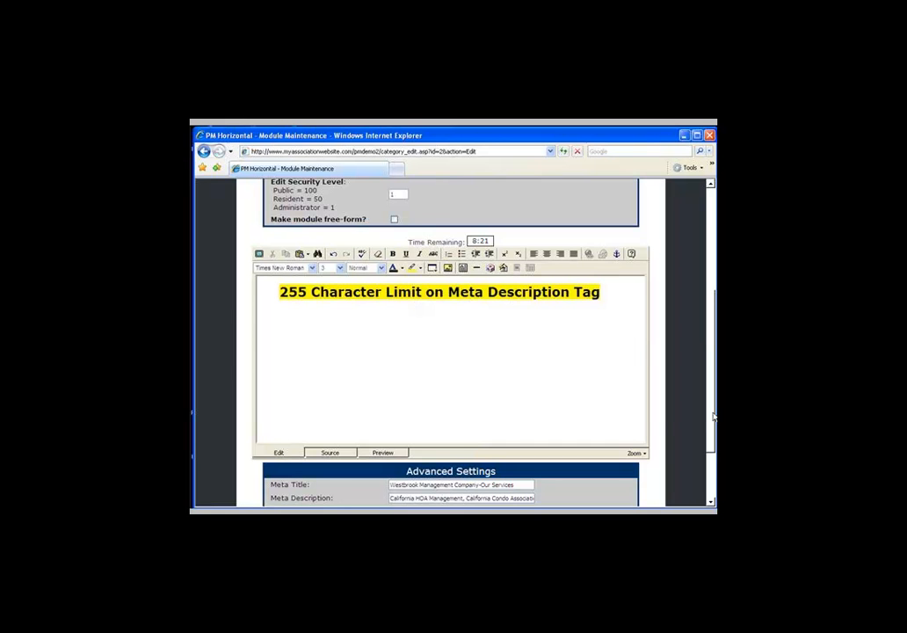
# Step: Select the text in the Services module's meta description to review its full length
pyautogui.moveTo(712, 421); pyautogui.dragTo(712, 464)
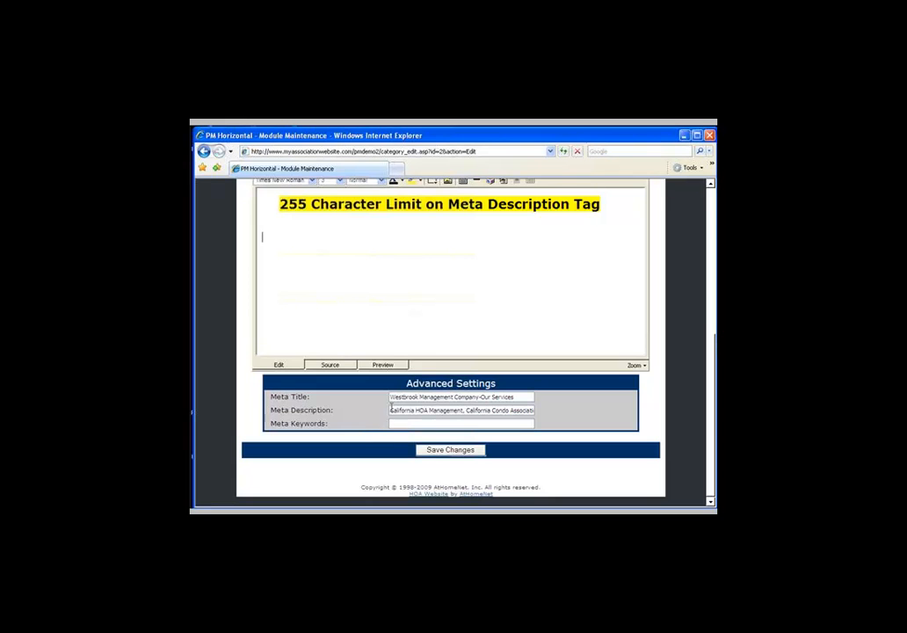
pyautogui.moveTo(391, 410); pyautogui.dragTo(585, 409)
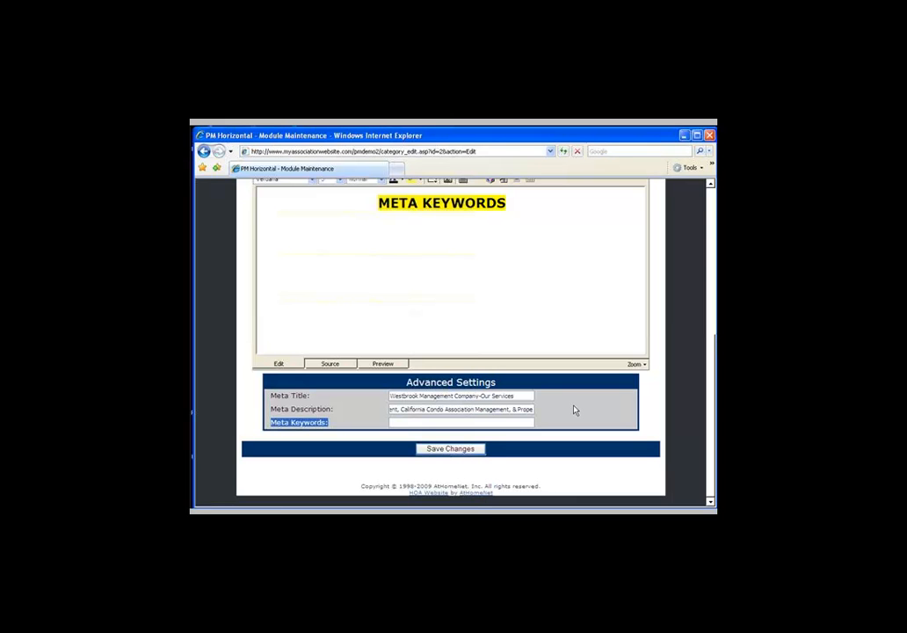
pyautogui.hotkey('ctrl', 'z')
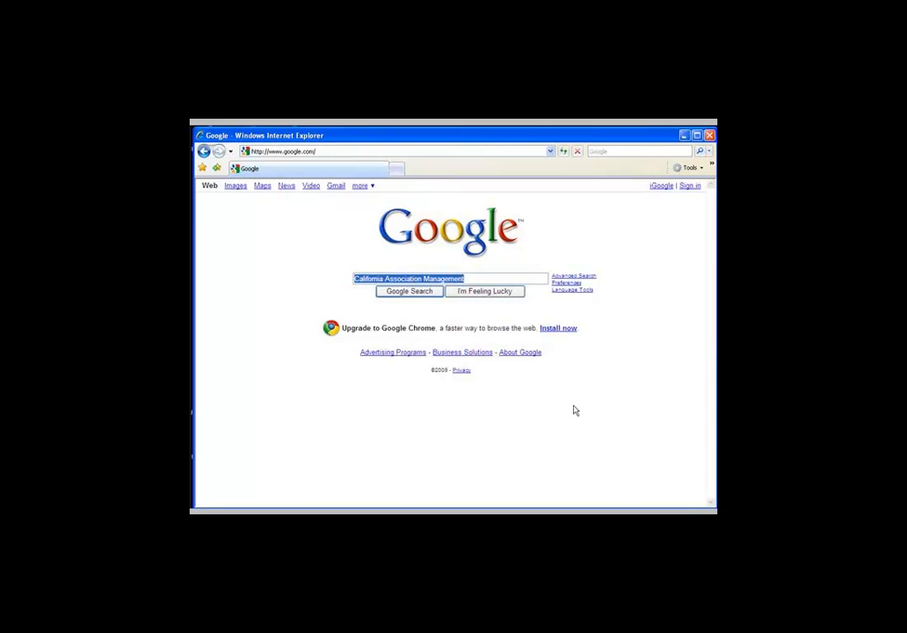
# Step: Switch to the home page source in Notepad and select the keywords tag content starting with "California Homeowner Association Management"
pyautogui.hotkey('alt', 'Tab')
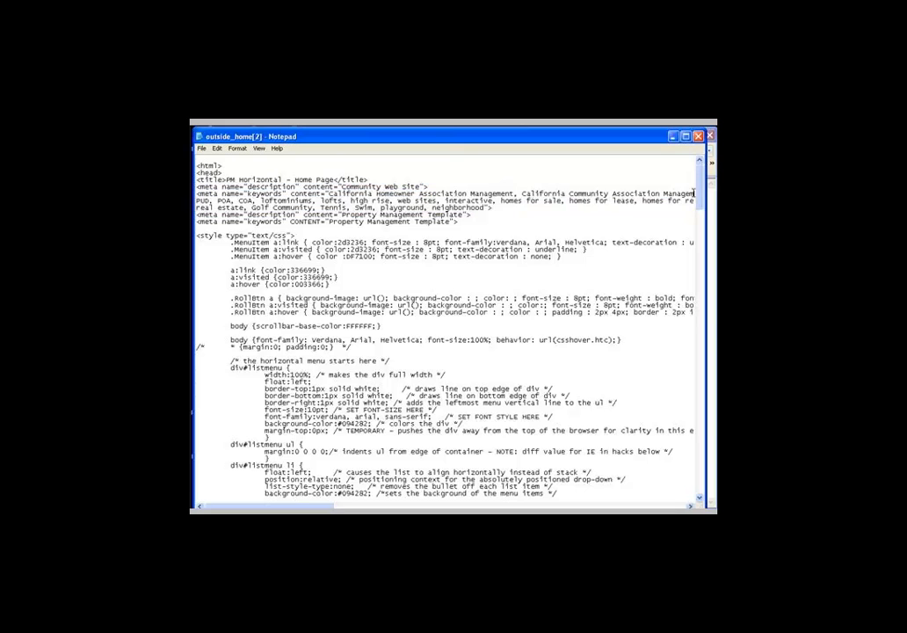
pyautogui.moveTo(694, 194); pyautogui.dragTo(329, 192)
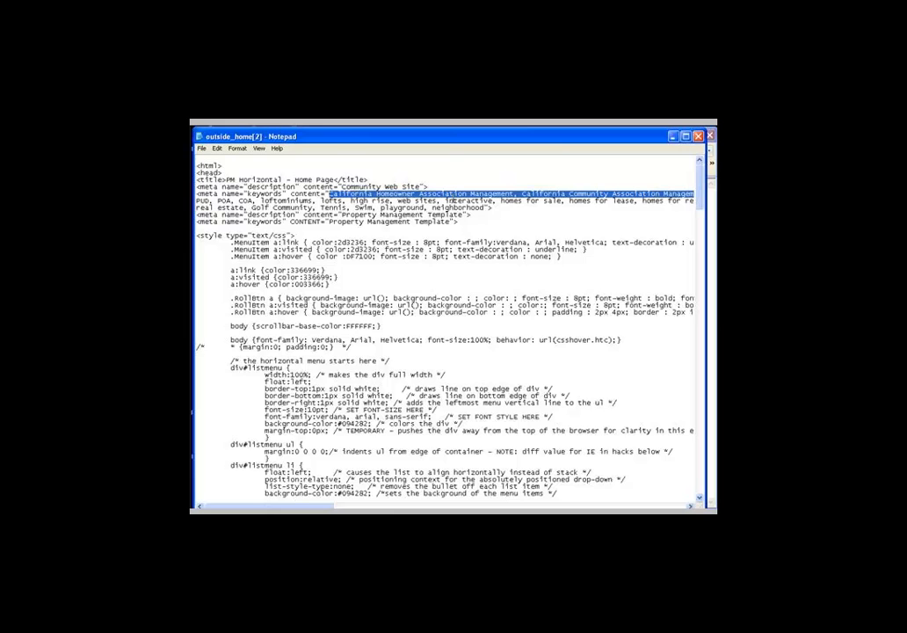
pyautogui.hotkey('alt', 'Tab')
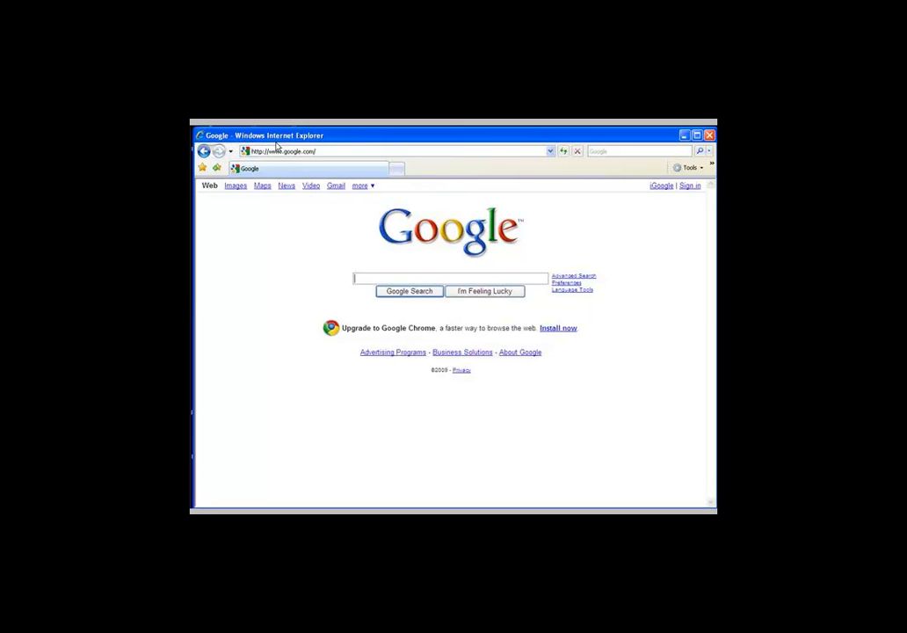
# Step: Enter the sample Google search phrases "California HOA Management", "California Condo Association Management" and "California Property Management" one after another
pyautogui.write('California HOA Management')
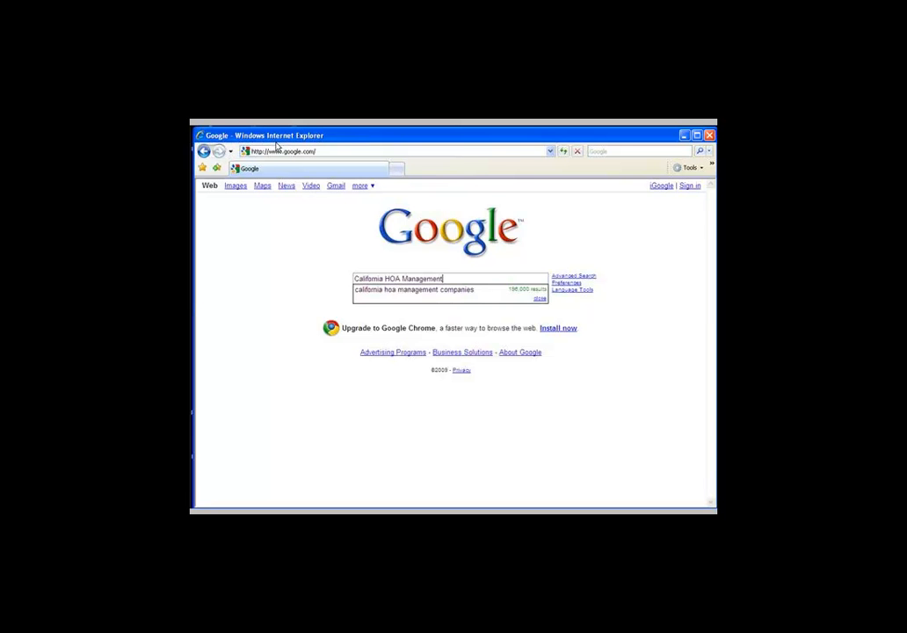
pyautogui.hotkey('ctrl', 'z')
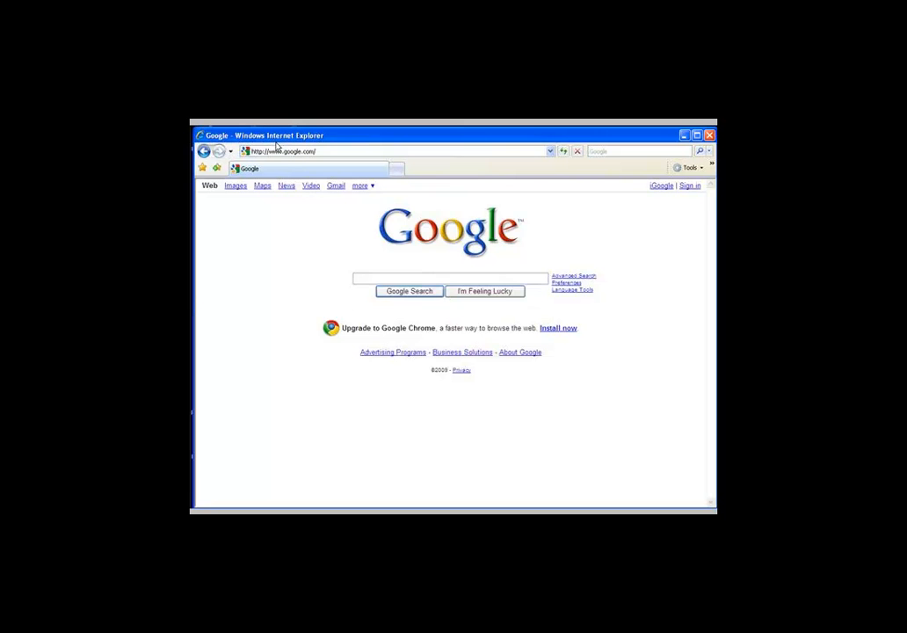
pyautogui.write('California Condo Association Management')
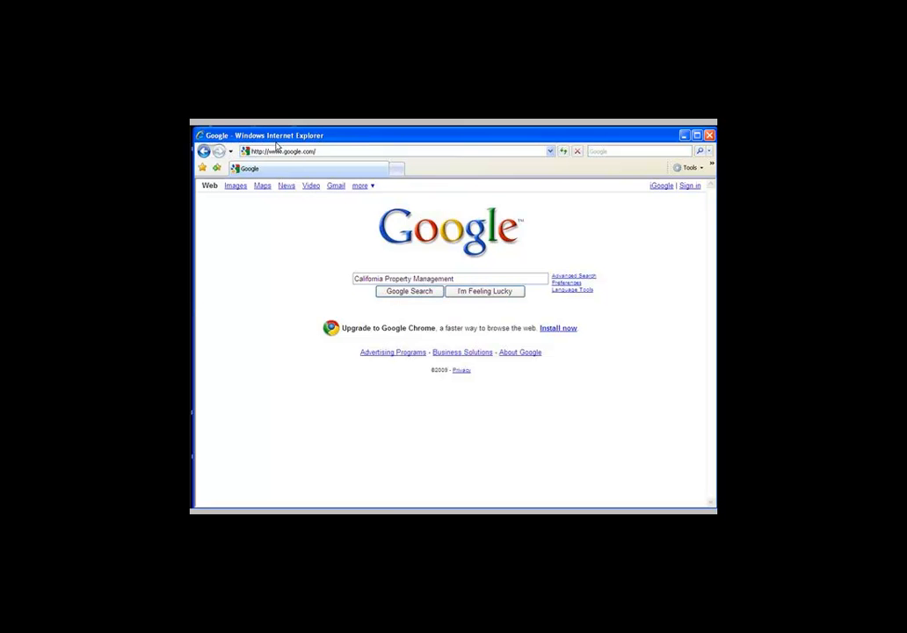
pyautogui.moveTo(453, 279); pyautogui.dragTo(351, 270)
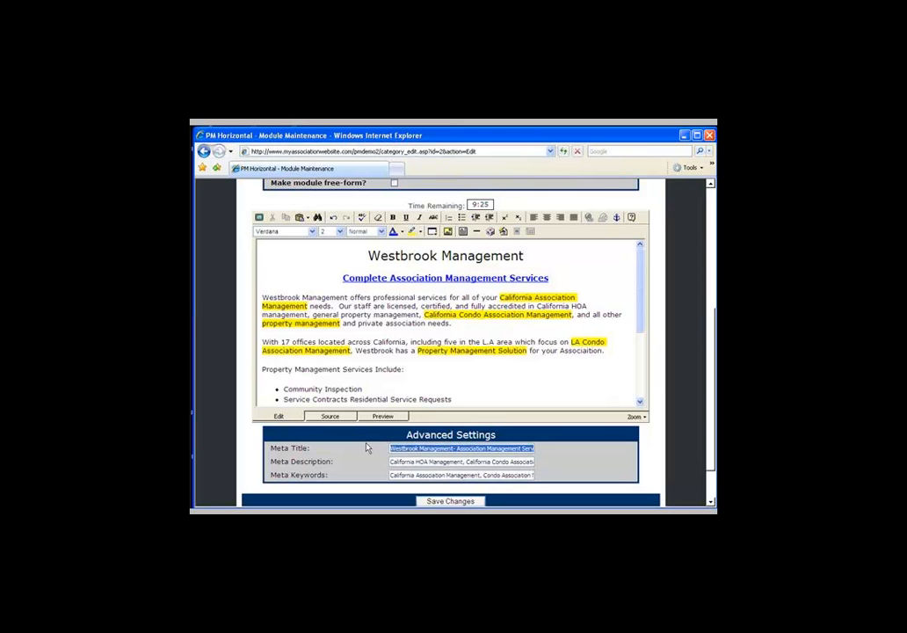
# Step: Highlight the contents of the Services module's meta description and meta keywords in turn
pyautogui.press('Tab')
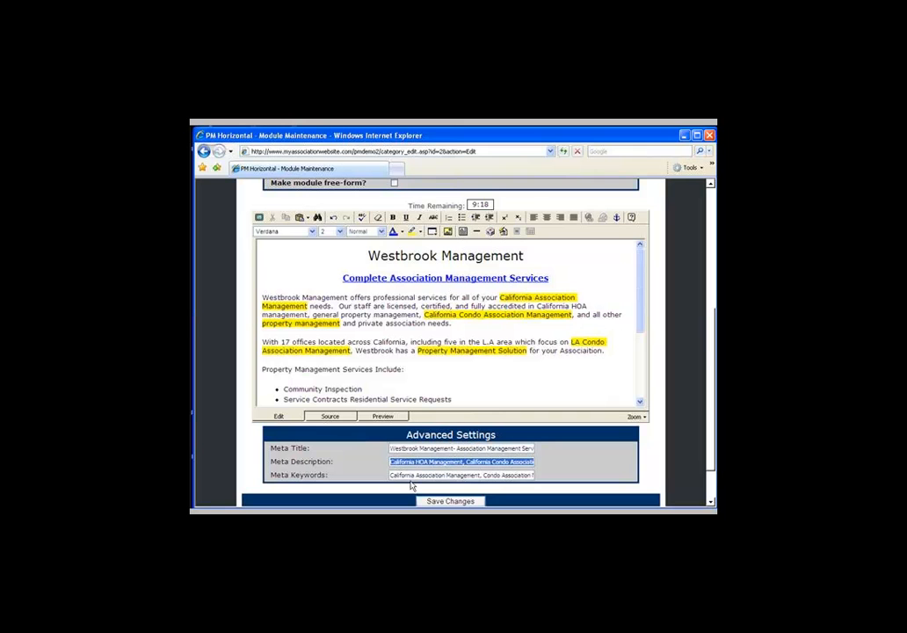
pyautogui.press('Tab')
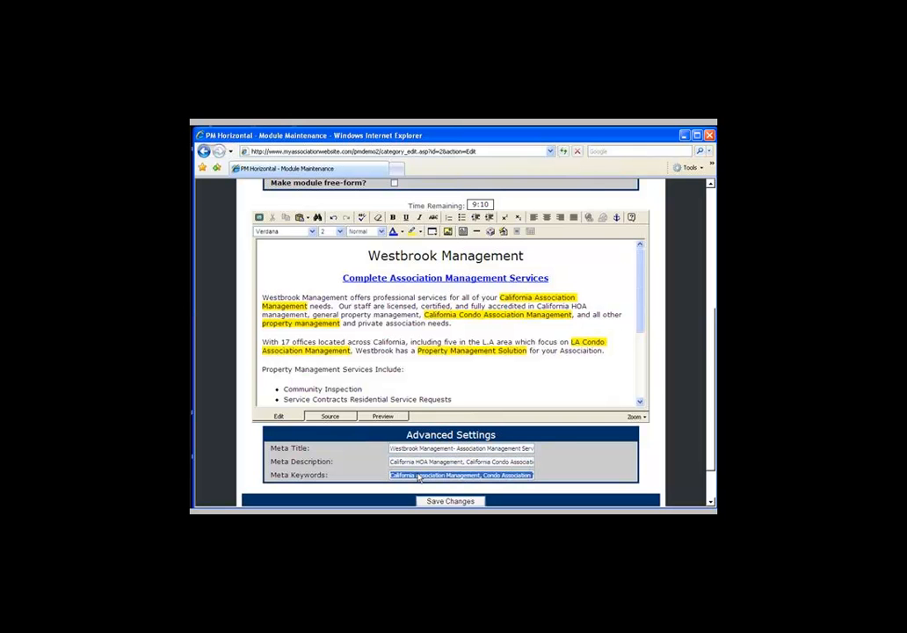